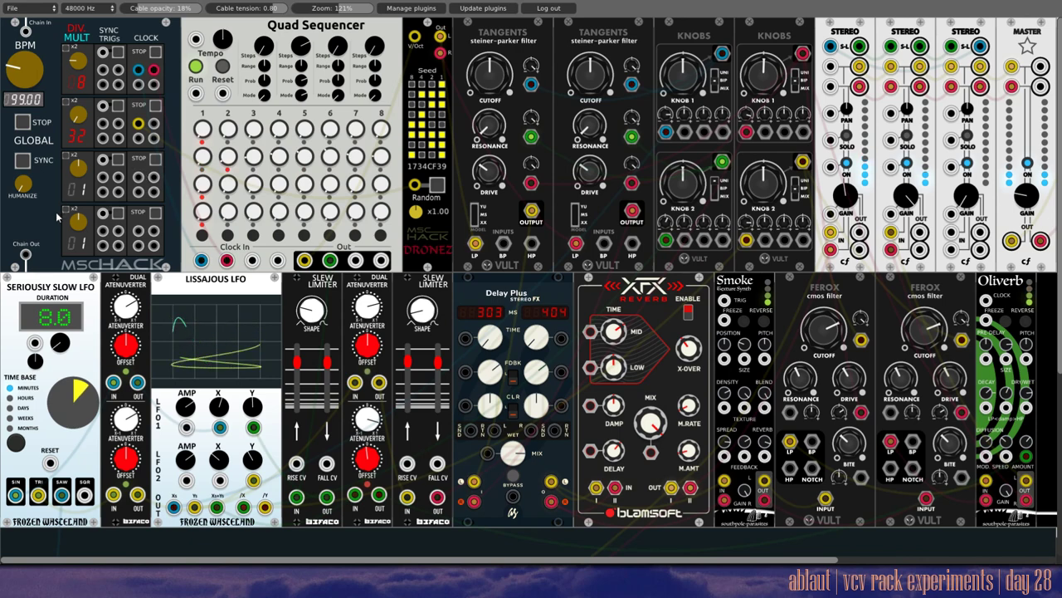
# Cable MSCHACK clock to sequencer Clock In and Dronez Random, and sequencer Out 1 to Dronez V/Oct.
pyautogui.moveTo(200, 260); pyautogui.dragTo(139, 72)
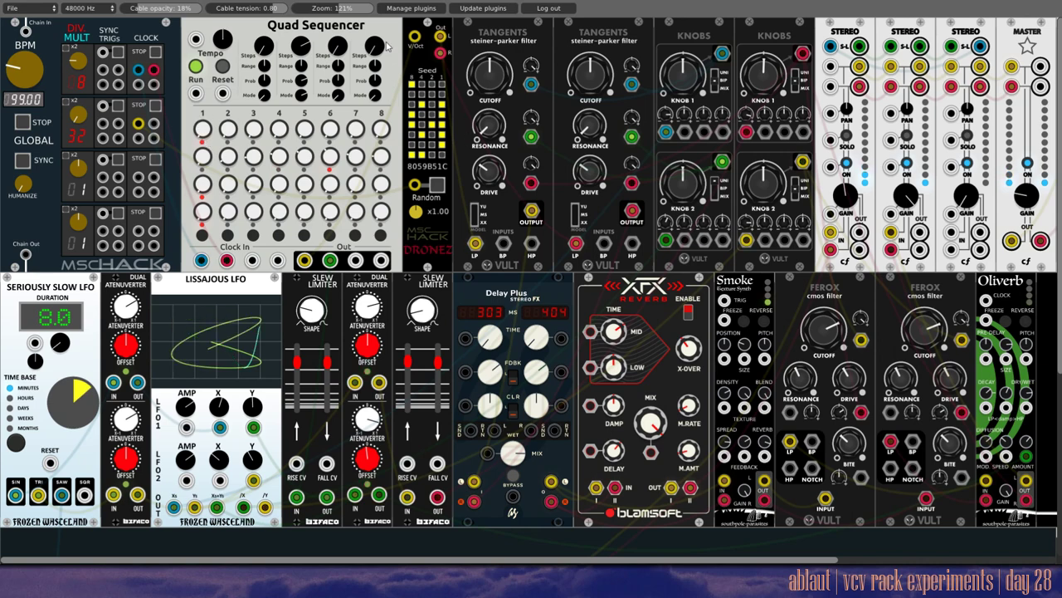
pyautogui.moveTo(305, 260); pyautogui.dragTo(414, 37)
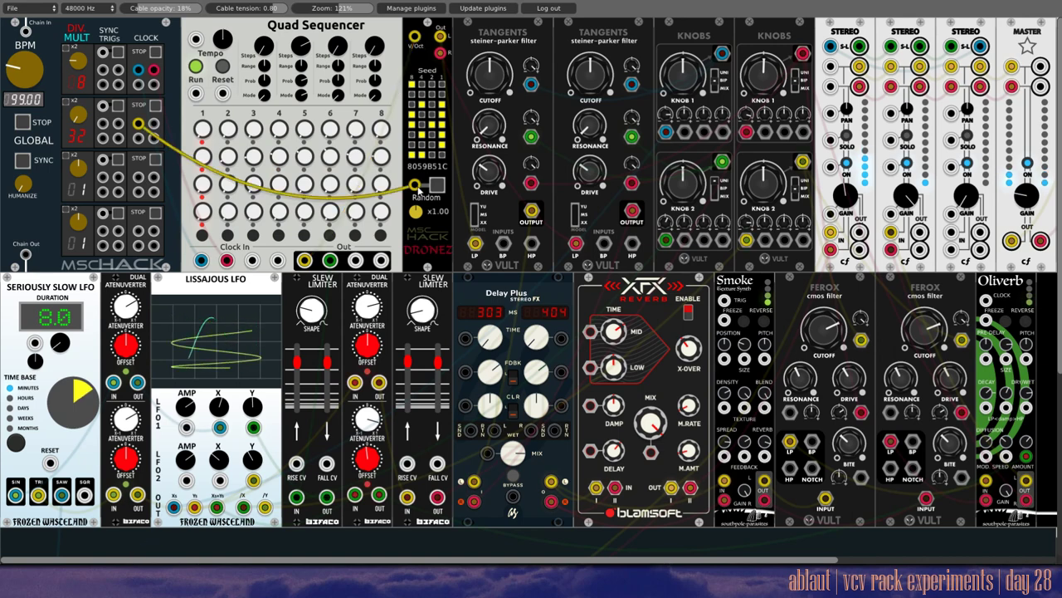
pyautogui.moveTo(414, 184); pyautogui.dragTo(338, 194)
pyautogui.moveTo(141, 131); pyautogui.dragTo(76, 143)
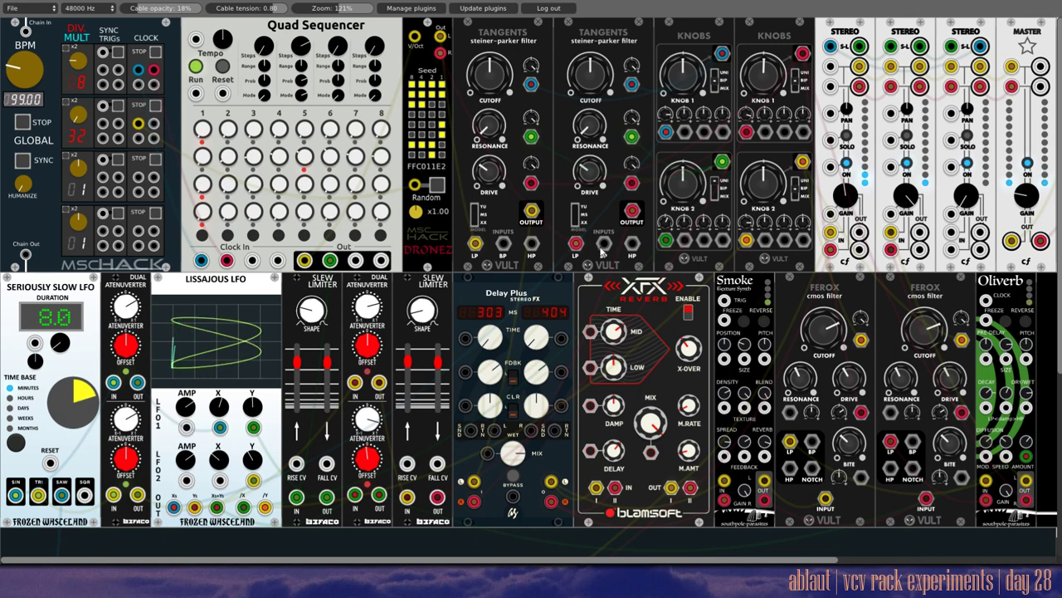
# Feed Dronez Out R into the second Tangents filter and Delay Plus output into XFX Reverb IN.
pyautogui.moveTo(594, 253); pyautogui.dragTo(576, 243)
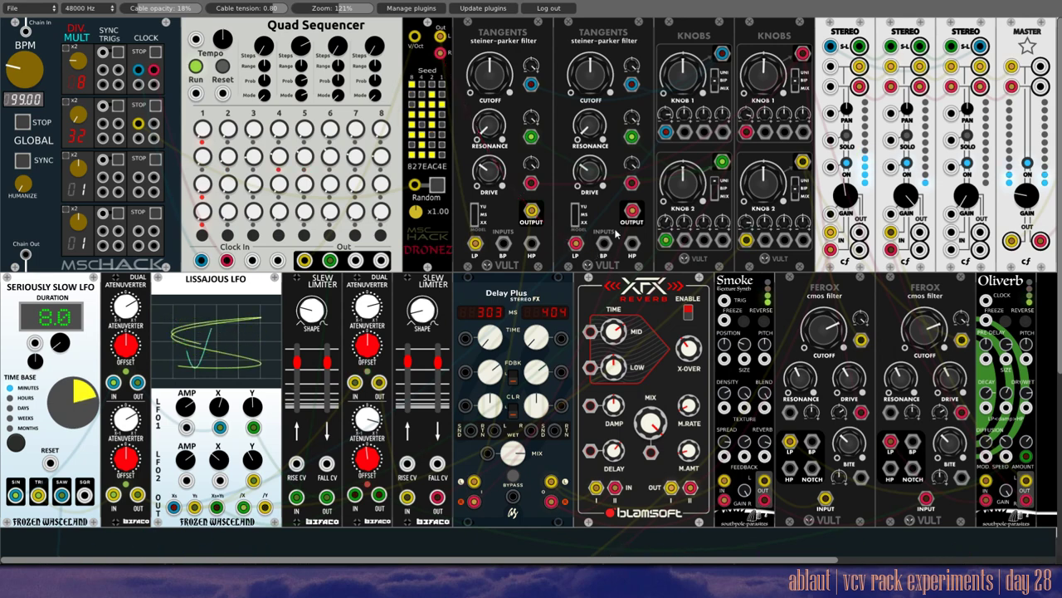
pyautogui.moveTo(632, 214); pyautogui.dragTo(556, 354)
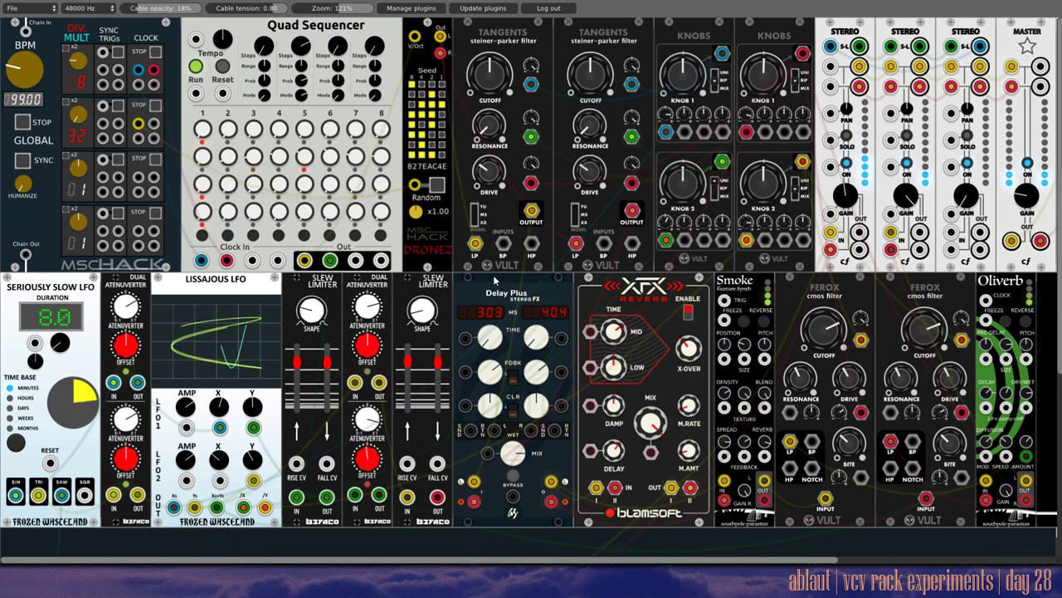
pyautogui.moveTo(551, 481); pyautogui.dragTo(596, 488)
pyautogui.rightClick(597, 487)
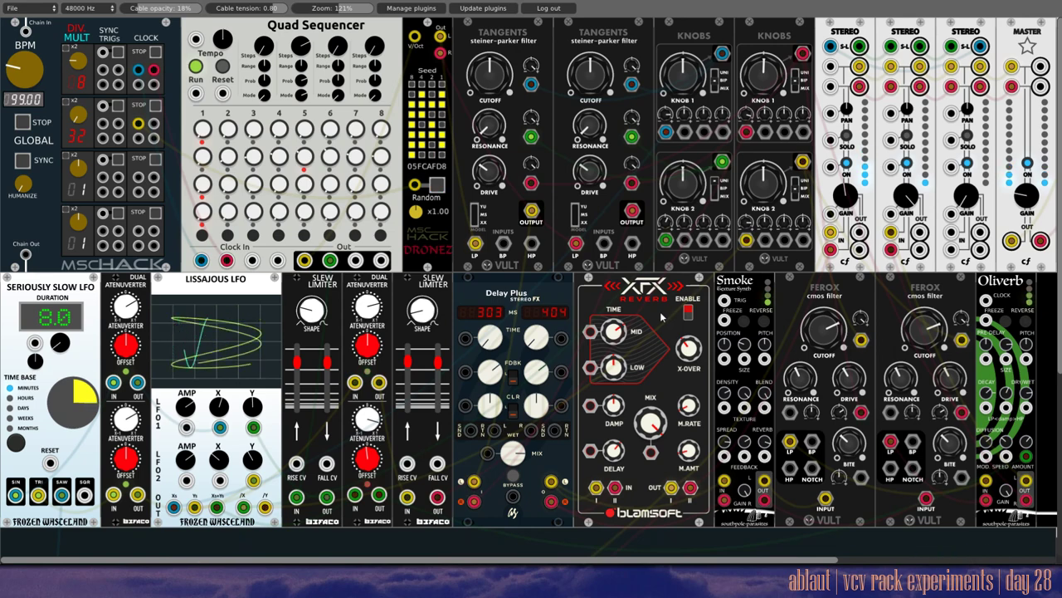
pyautogui.moveTo(550, 501); pyautogui.dragTo(614, 490)
# Connect XFX Reverb OUT to the first STEREO mixer channel input.
pyautogui.moveTo(830, 249); pyautogui.dragTo(689, 489)
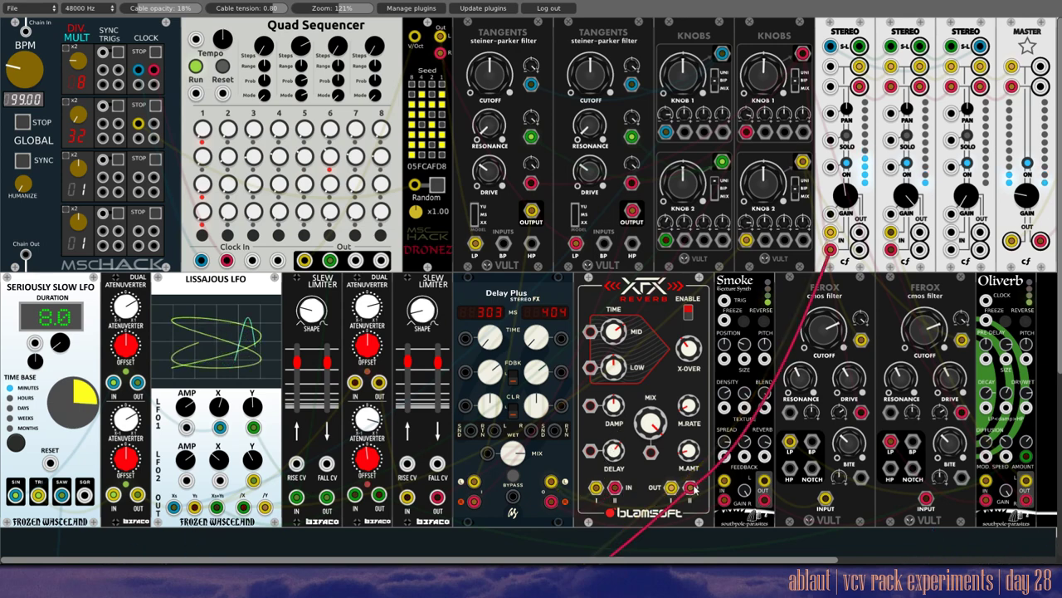
pyautogui.rightClick(695, 490)
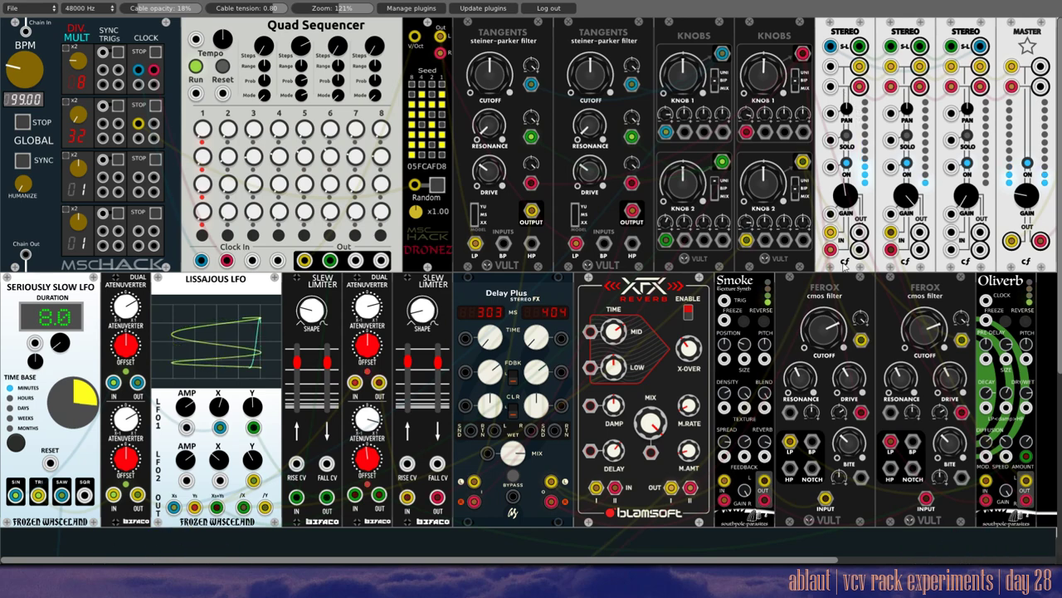
pyautogui.moveTo(829, 249); pyautogui.dragTo(689, 488)
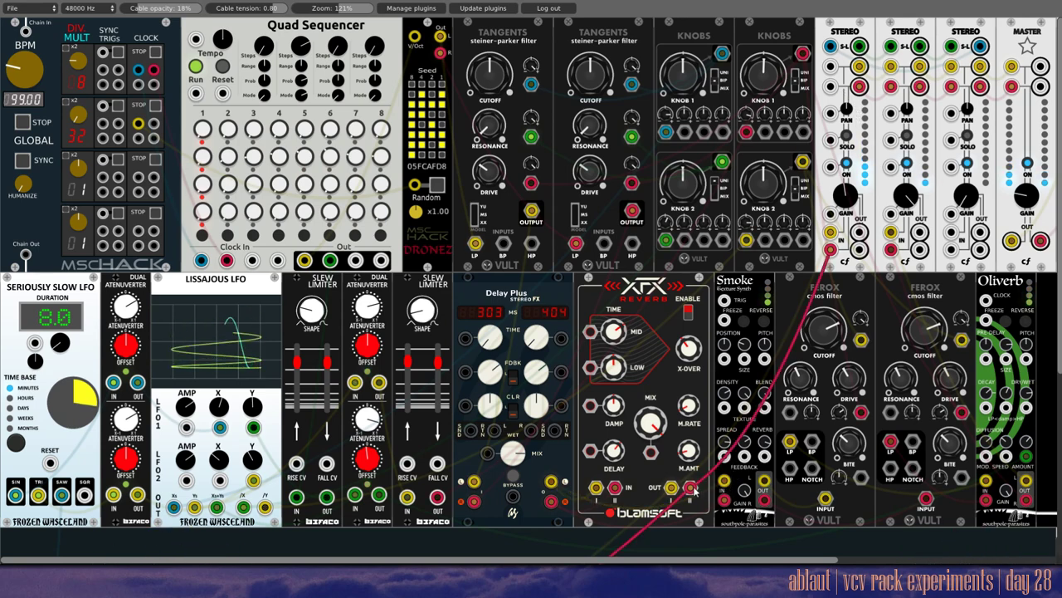
pyautogui.scroll(-5, 660, 399)
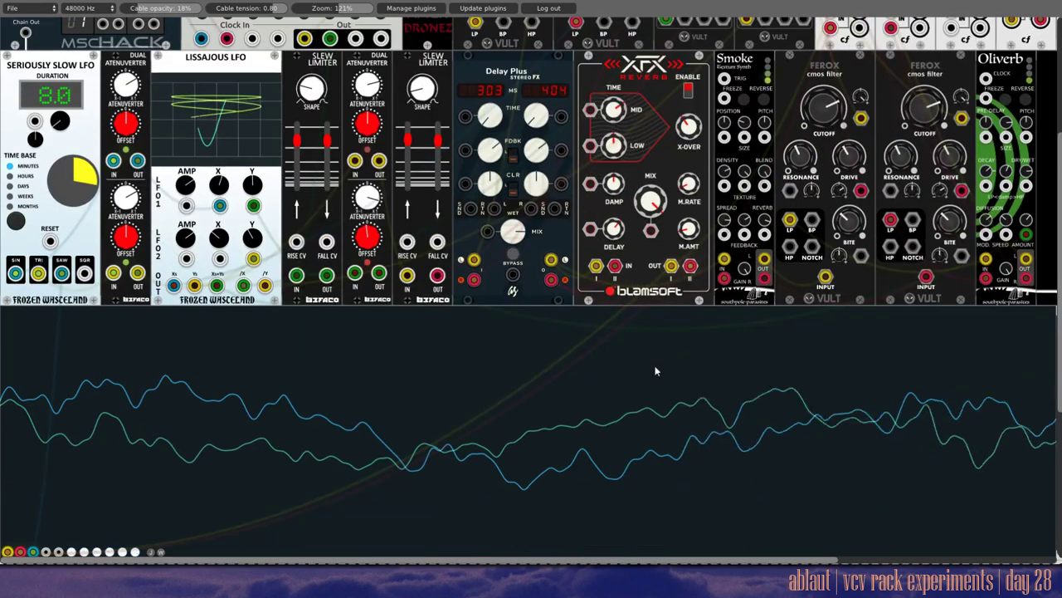
pyautogui.scroll(-1, 655, 371)
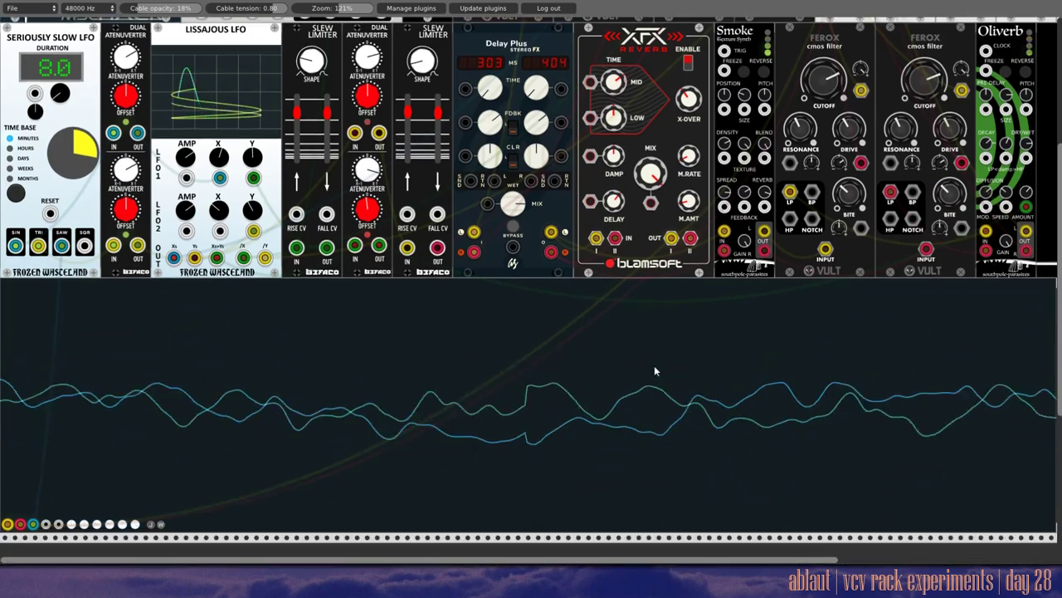
pyautogui.scroll(1, 654, 371)
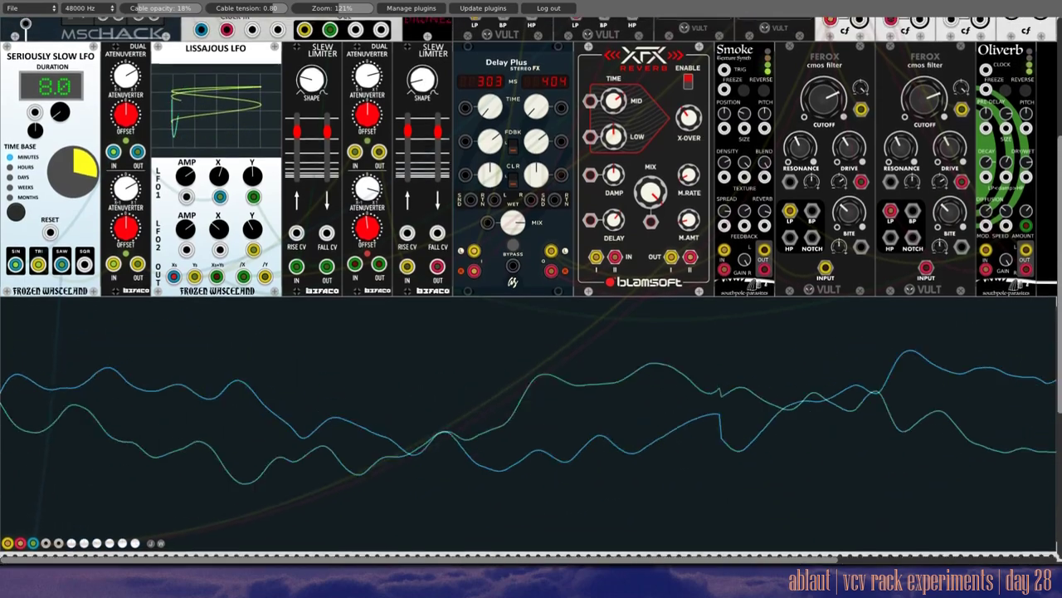
pyautogui.scroll(1, 654, 371)
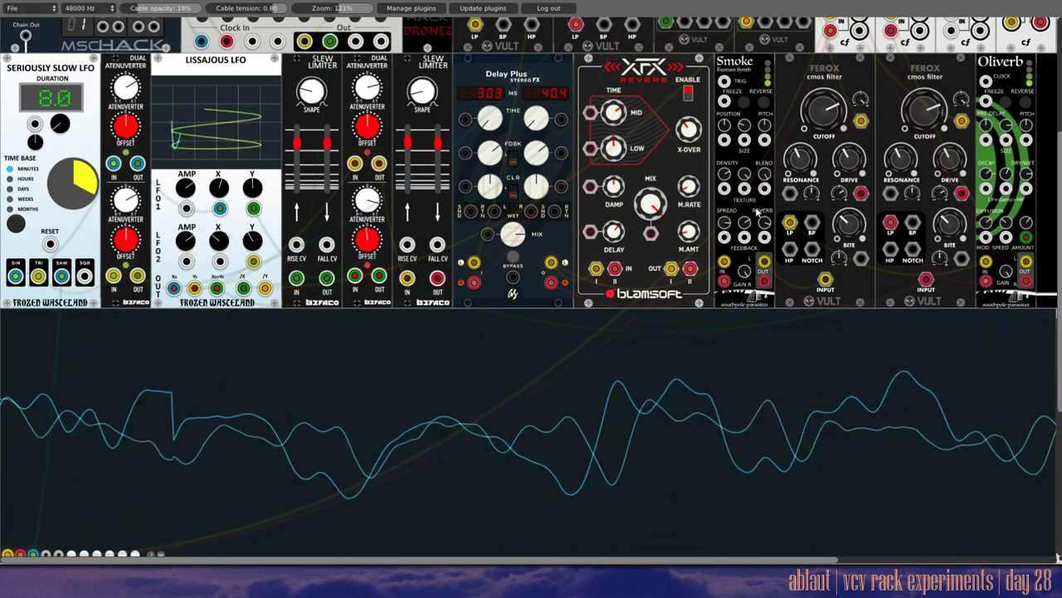
pyautogui.scroll(3, 754, 216)
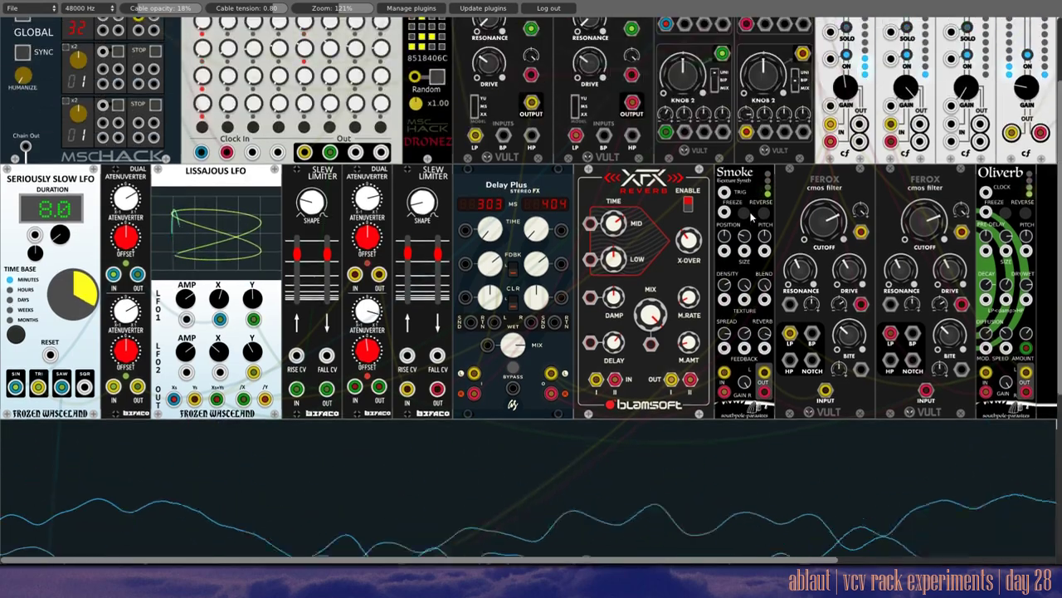
# Scroll the rack up to bring the Seriously Slow LFO and atenuverter into view.
pyautogui.scroll(3, 752, 217)
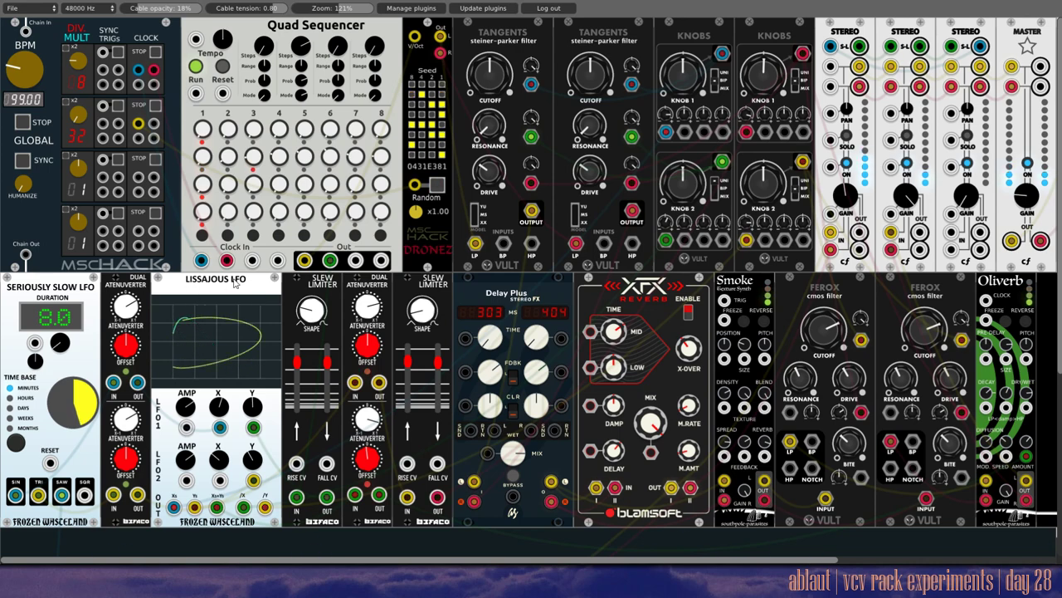
# Adjust the atenuverter amount and route its output into Lissajous LFO1 X.
pyautogui.moveTo(112, 382); pyautogui.dragTo(15, 496)
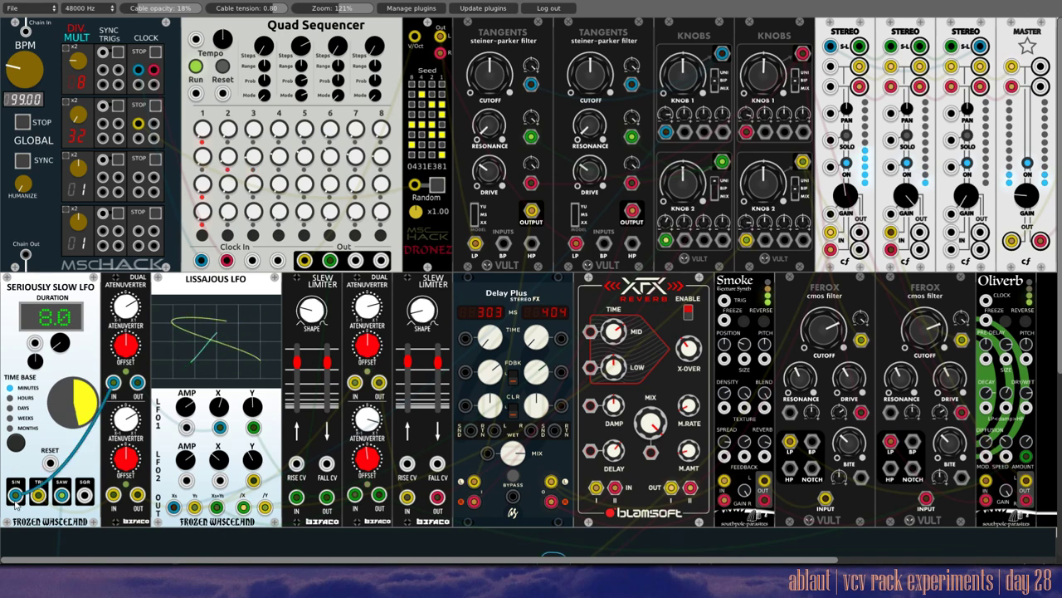
pyautogui.moveTo(113, 383); pyautogui.dragTo(104, 384)
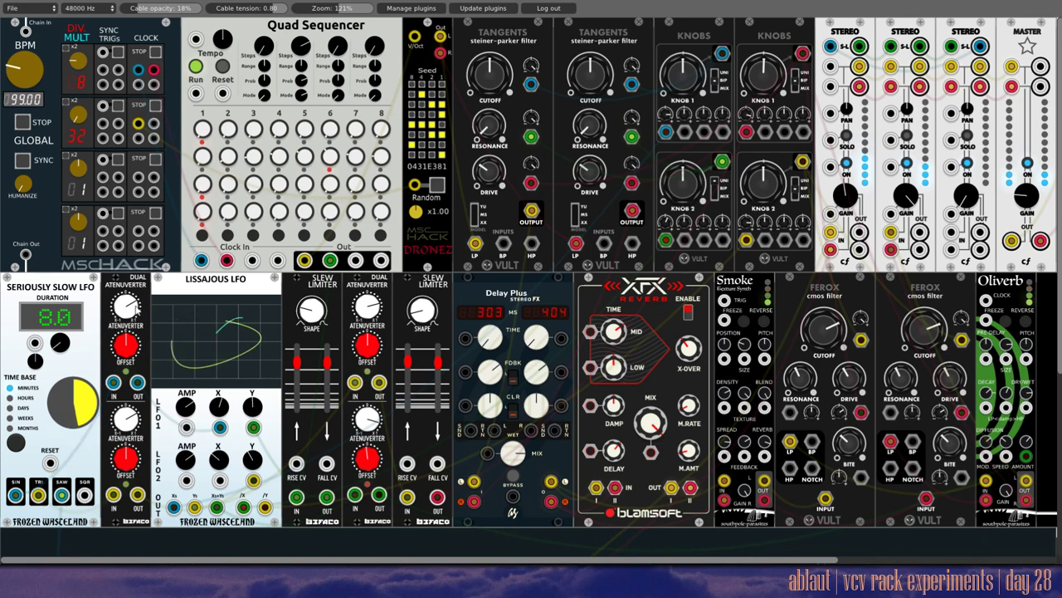
pyautogui.moveTo(133, 301)
pyautogui.mouseDown()
pyautogui.moveTo(132, 291)
pyautogui.moveTo(135, 324)
pyautogui.mouseUp()
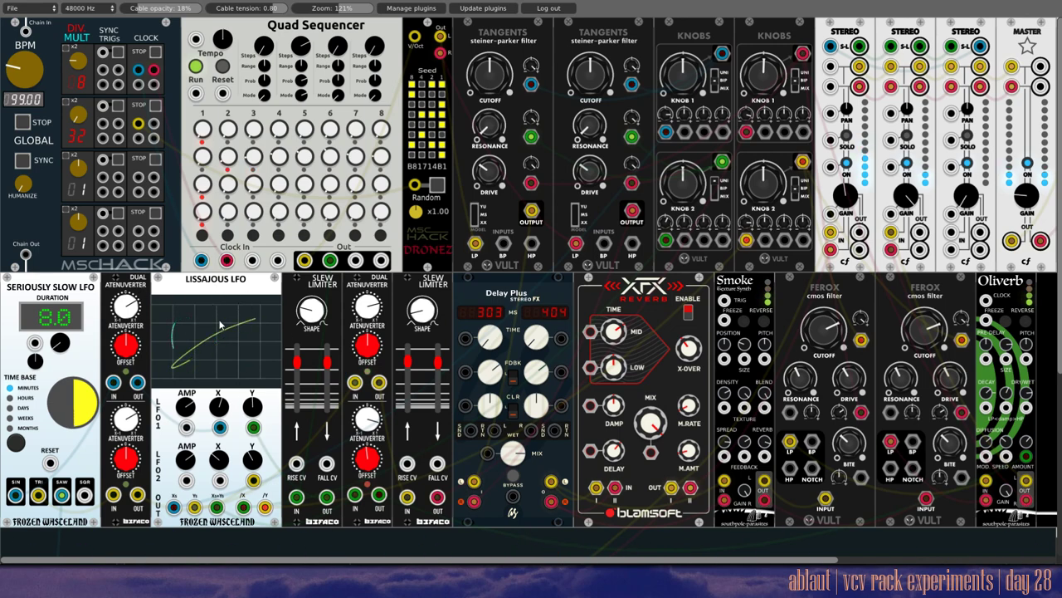
pyautogui.moveTo(137, 382)
pyautogui.mouseDown()
pyautogui.moveTo(219, 427)
pyautogui.moveTo(222, 318)
pyautogui.mouseUp()
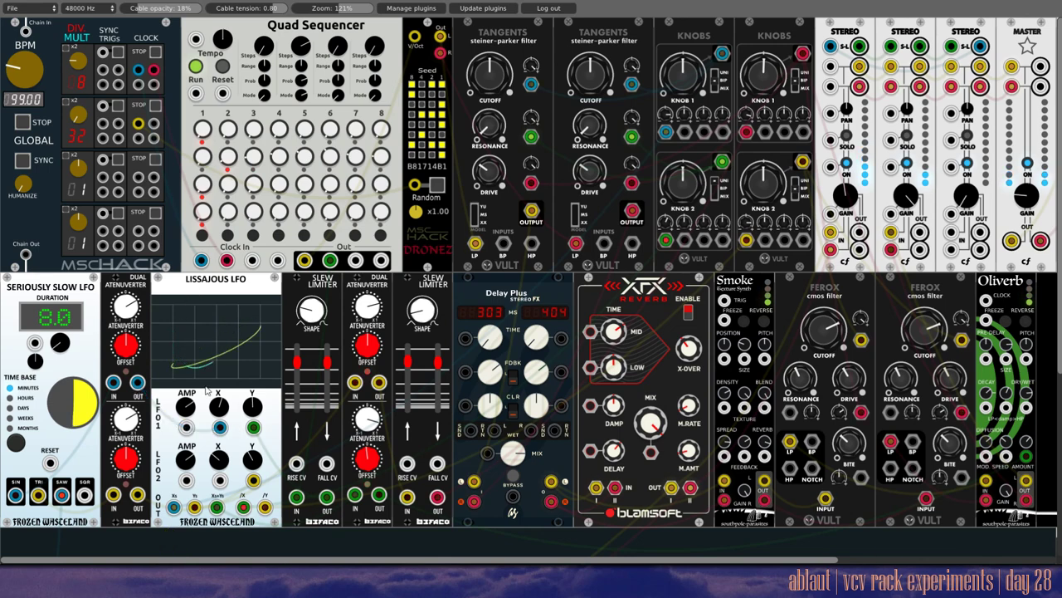
# Test Lissajous LFO1 Y and sequencer cables into the slew limiter, then remove the sequencer cable.
pyautogui.moveTo(253, 427); pyautogui.dragTo(296, 496)
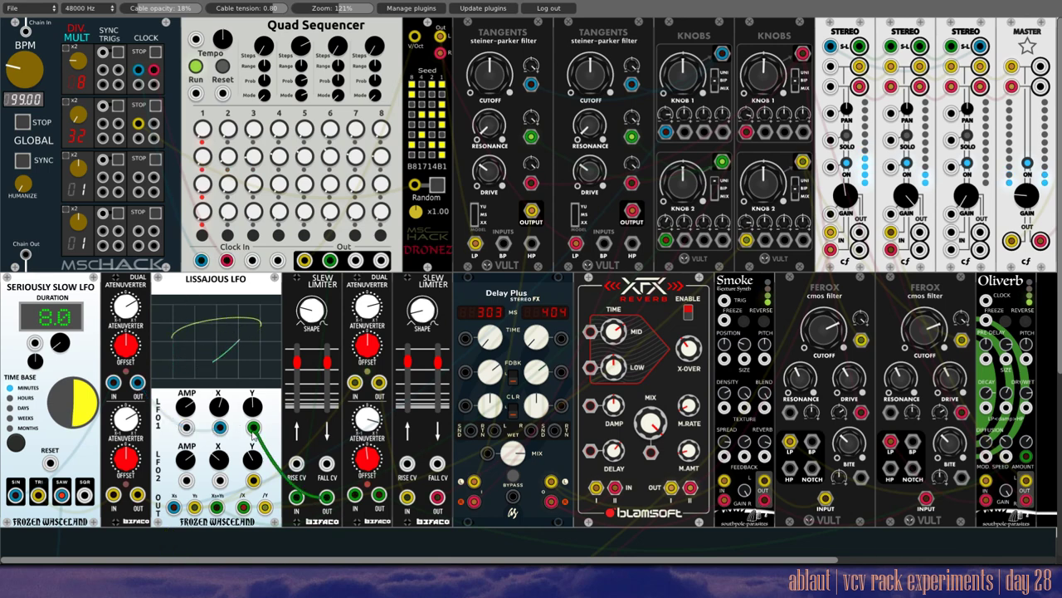
pyautogui.moveTo(330, 260); pyautogui.dragTo(296, 497)
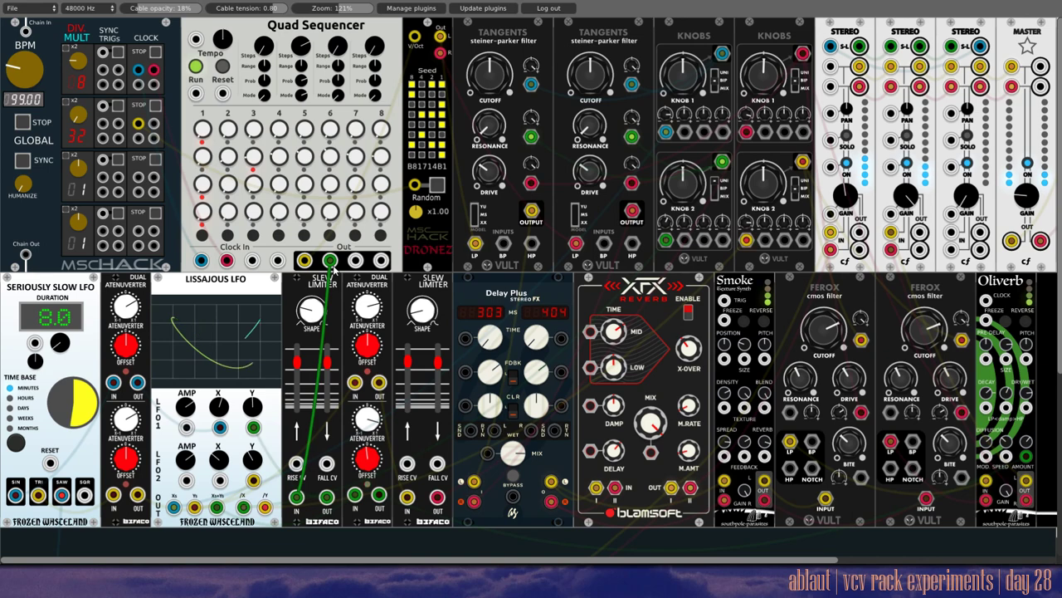
pyautogui.moveTo(331, 260); pyautogui.dragTo(273, 220)
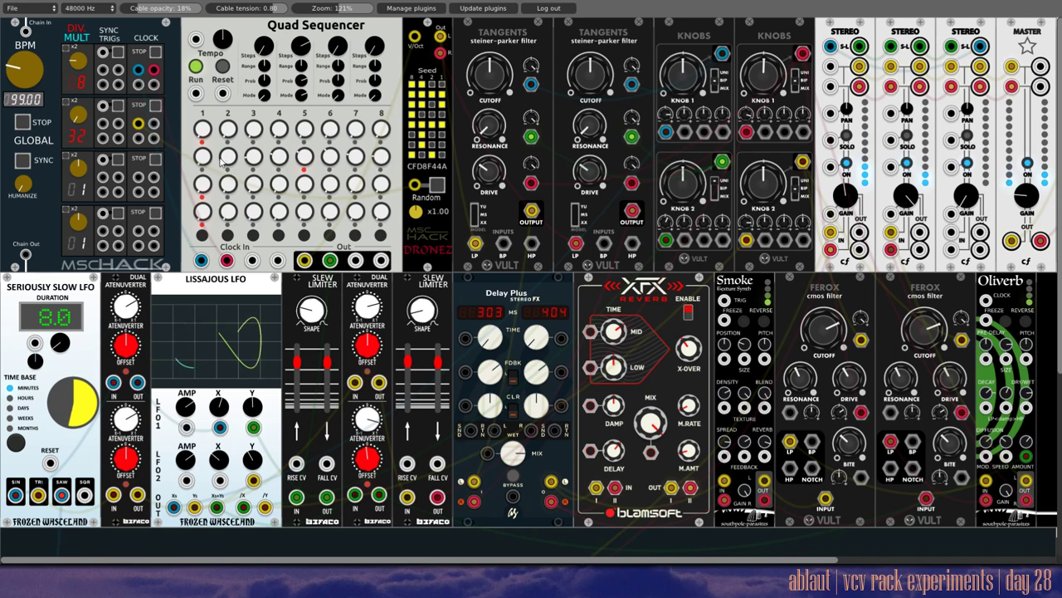
# Clock the sequencer from MSCHACK, then patch LFO1 Y into the slew limiter and LFO2 Y to the slow LFO.
pyautogui.moveTo(154, 69); pyautogui.dragTo(226, 260)
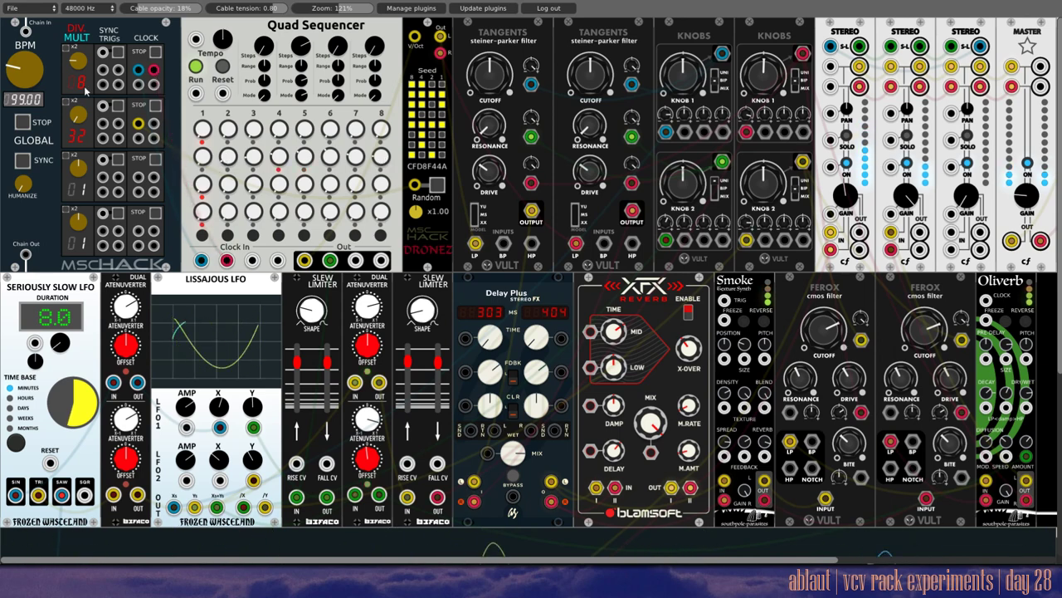
pyautogui.moveTo(19, 83); pyautogui.dragTo(20, 83)
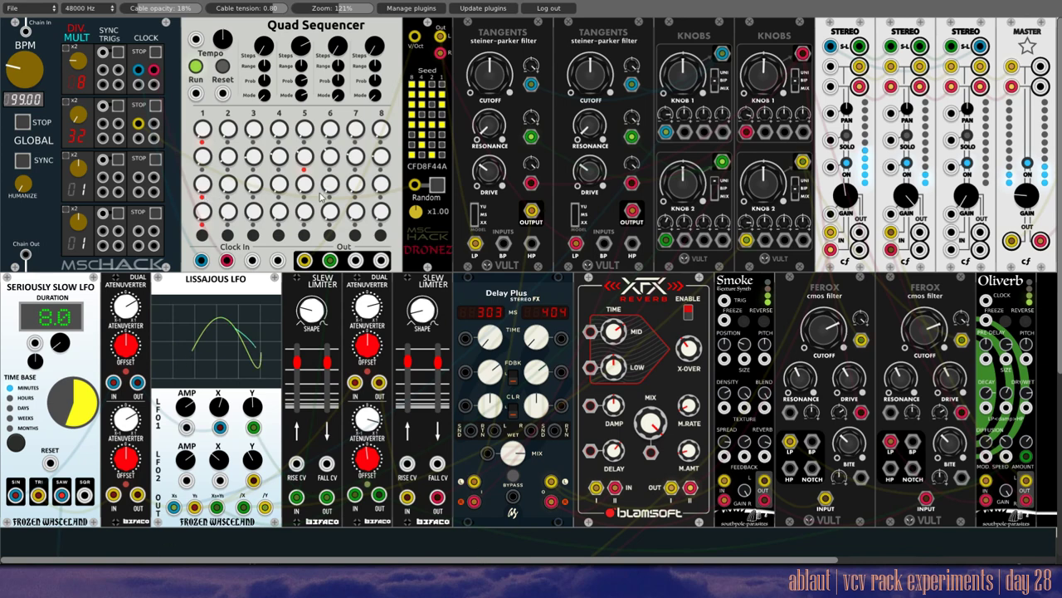
pyautogui.moveTo(253, 428)
pyautogui.mouseDown()
pyautogui.moveTo(326, 495)
pyautogui.moveTo(316, 505)
pyautogui.mouseUp()
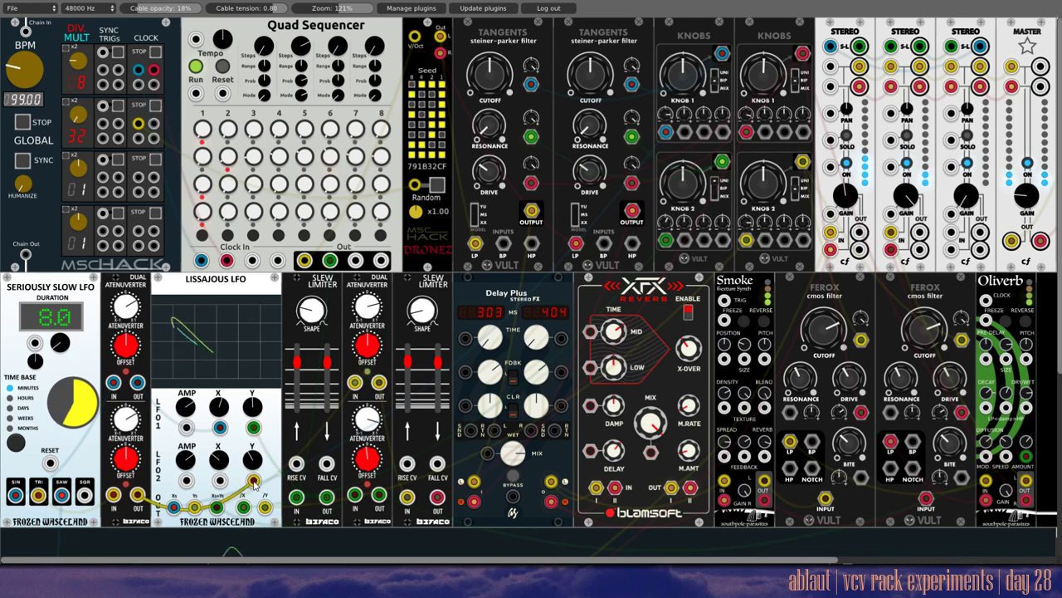
pyautogui.moveTo(251, 482); pyautogui.dragTo(37, 495)
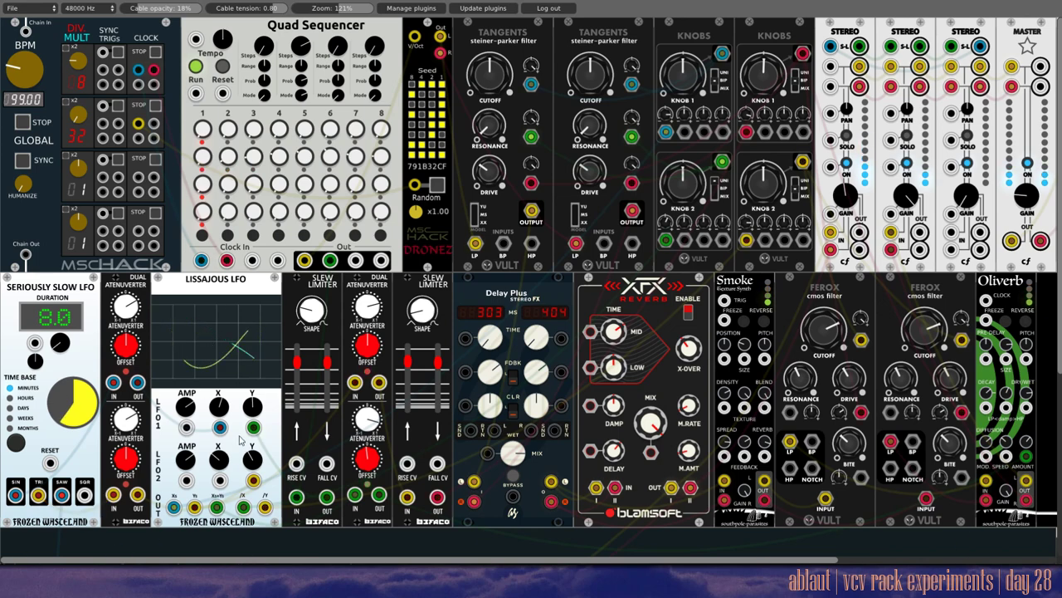
# Route a Knobs output to Lissajous /Y and Tangents, and Lissajous Ys via the atenuverter into the slew limiter.
pyautogui.moveTo(747, 240)
pyautogui.mouseDown()
pyautogui.moveTo(264, 508)
pyautogui.moveTo(175, 508)
pyautogui.mouseUp()
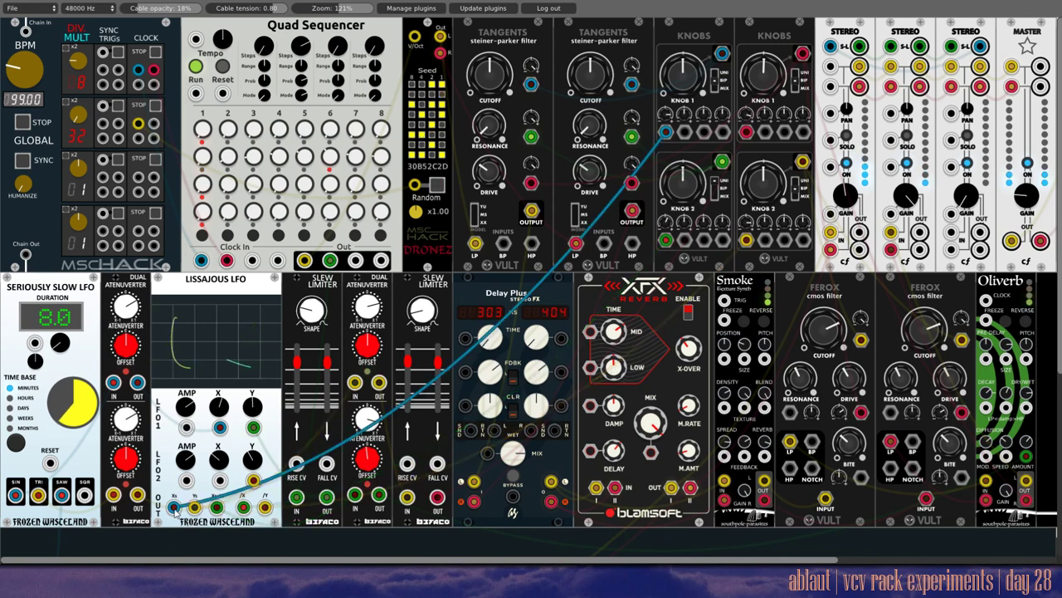
pyautogui.moveTo(175, 508); pyautogui.dragTo(348, 374)
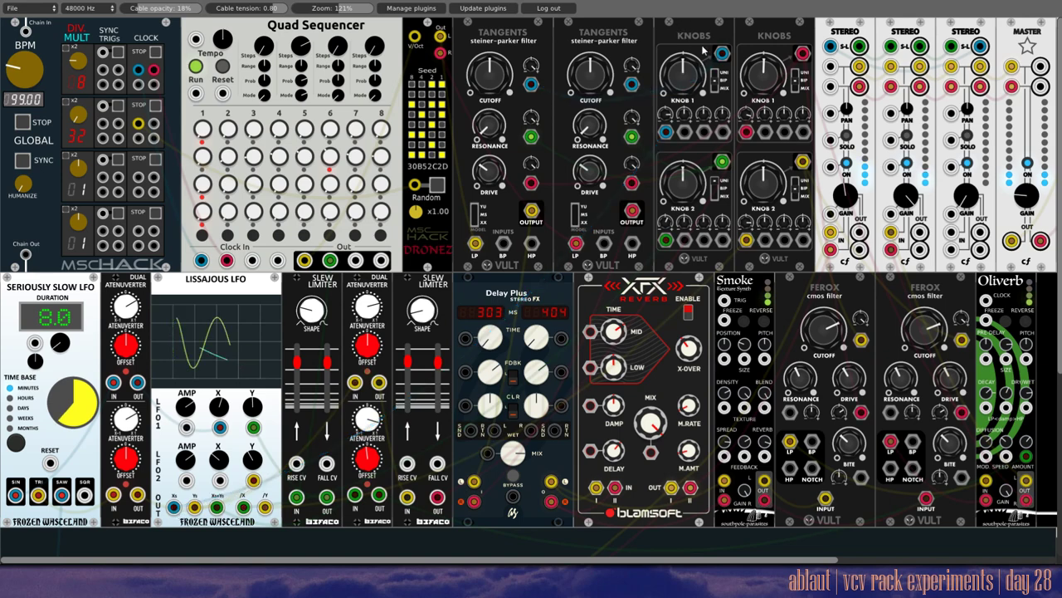
pyautogui.moveTo(531, 84)
pyautogui.mouseDown()
pyautogui.moveTo(722, 54)
pyautogui.moveTo(614, 73)
pyautogui.mouseUp()
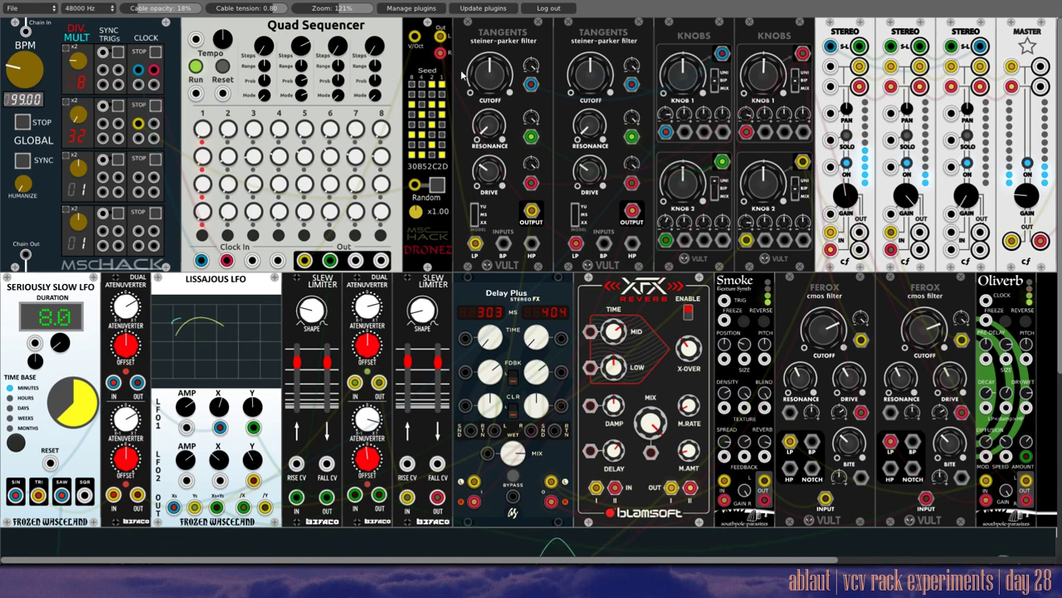
pyautogui.moveTo(194, 506); pyautogui.dragTo(354, 382)
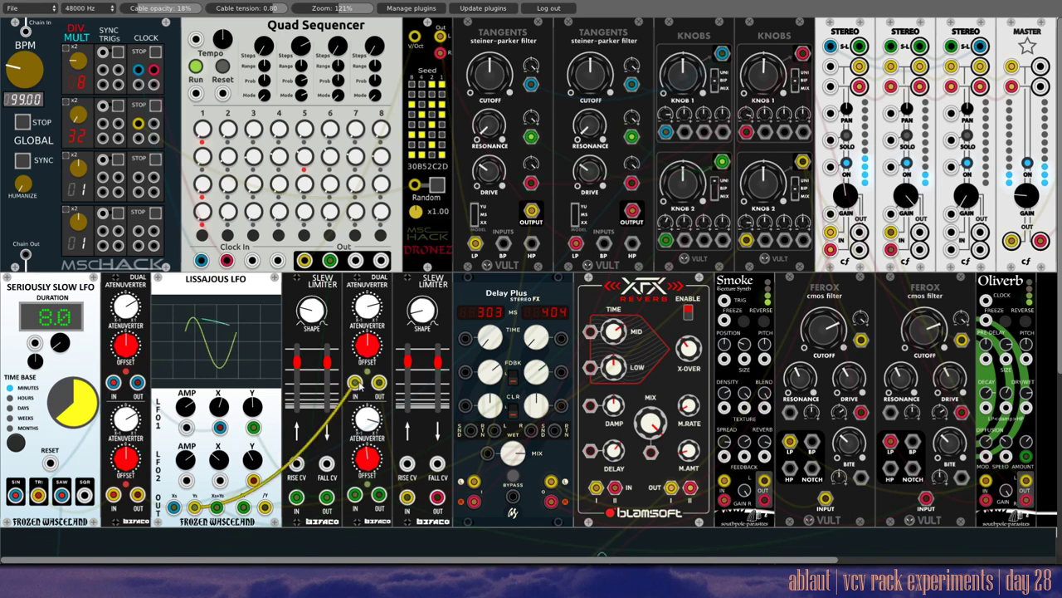
pyautogui.moveTo(406, 496); pyautogui.dragTo(379, 382)
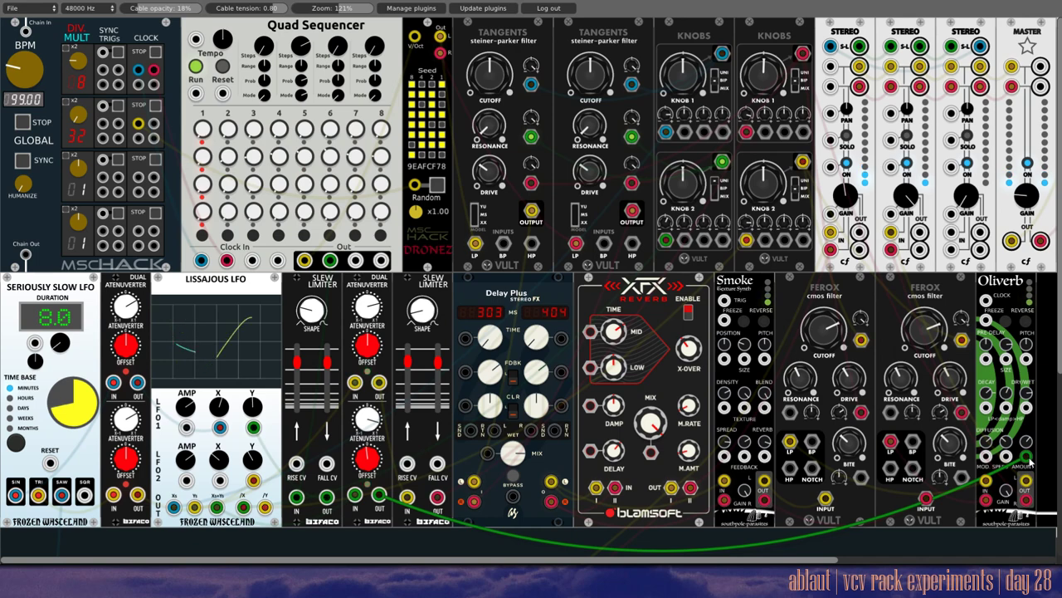
# Remove the atenuverter-to-Oliverb cable; patch a Lissajous output to Knobs and the second knob to Lissajous /Y.
pyautogui.moveTo(1027, 459); pyautogui.dragTo(478, 520)
pyautogui.moveTo(665, 240)
pyautogui.mouseDown()
pyautogui.moveTo(243, 508)
pyautogui.moveTo(820, 212)
pyautogui.mouseUp()
pyautogui.moveTo(243, 507); pyautogui.dragTo(666, 240)
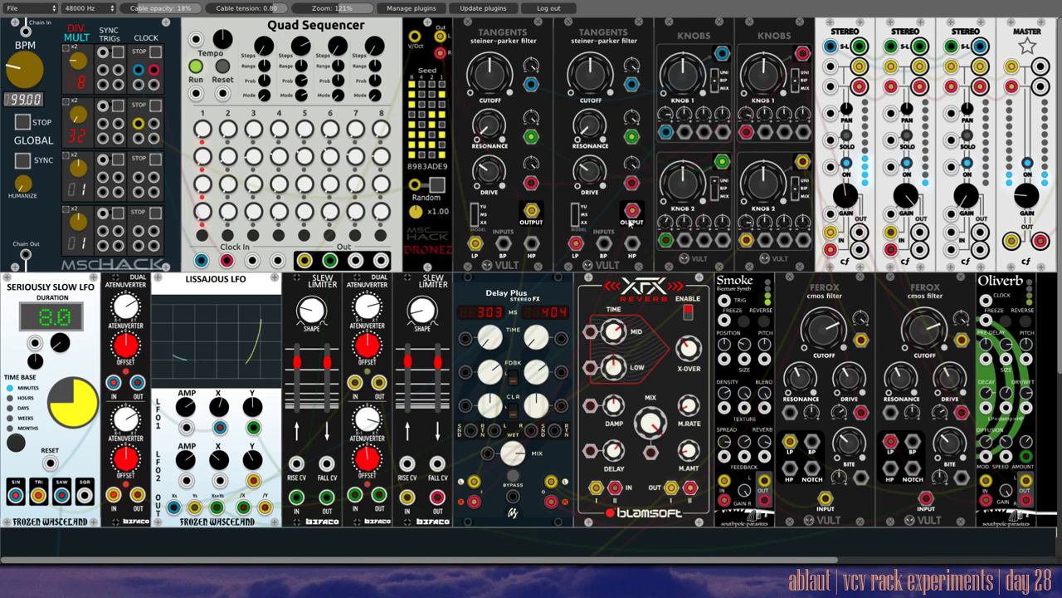
pyautogui.moveTo(745, 240); pyautogui.dragTo(267, 508)
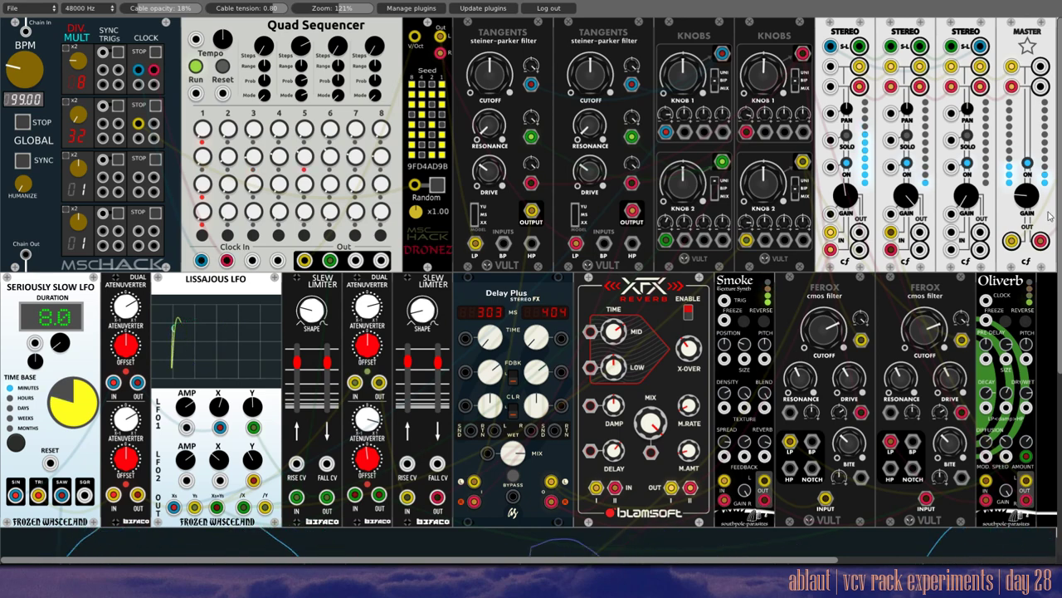
# Scroll the rack to reveal the scope's moving traces below the module rows.
pyautogui.scroll(-1, 1050, 216)
pyautogui.scroll(-2, 1050, 216)
pyautogui.scroll(-2, 1050, 216)
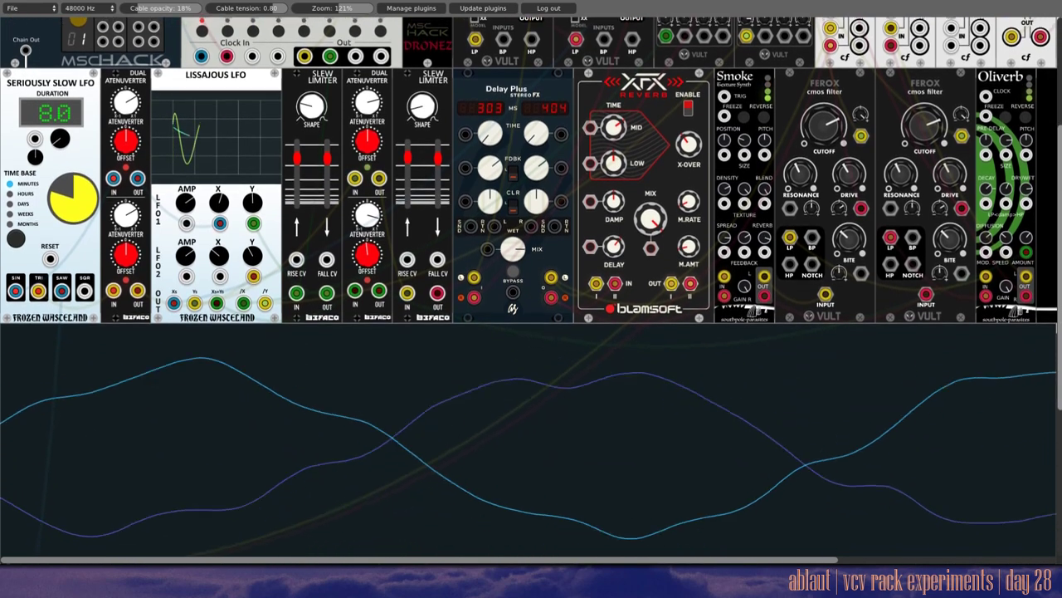
pyautogui.scroll(-2, 531, 286)
pyautogui.scroll(2, 532, 286)
pyautogui.scroll(-1, 531, 286)
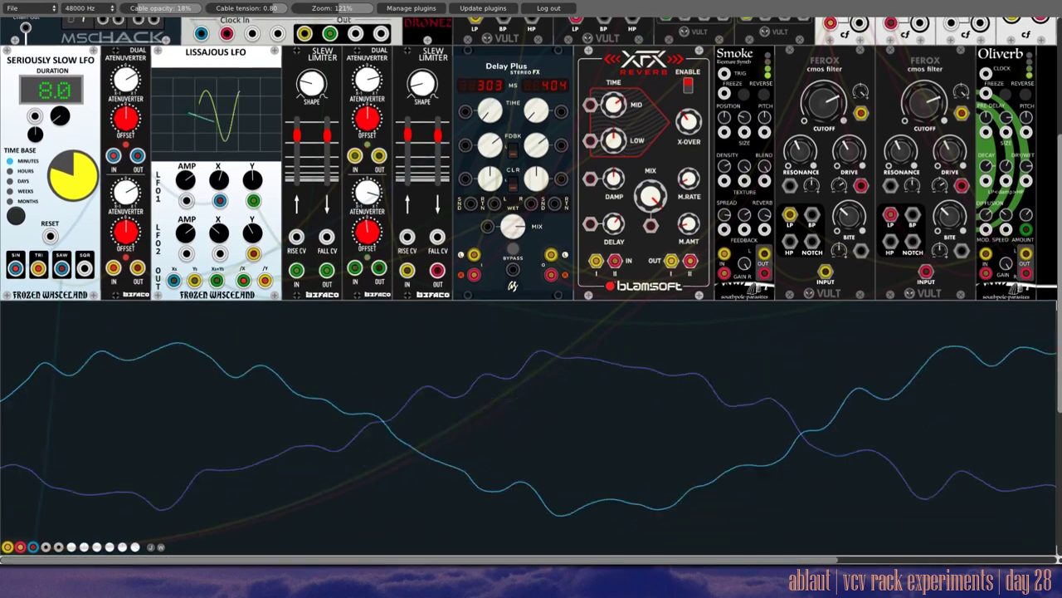
pyautogui.scroll(3, 532, 286)
pyautogui.scroll(-2, 532, 287)
pyautogui.scroll(-2, 531, 286)
pyautogui.scroll(1, 531, 287)
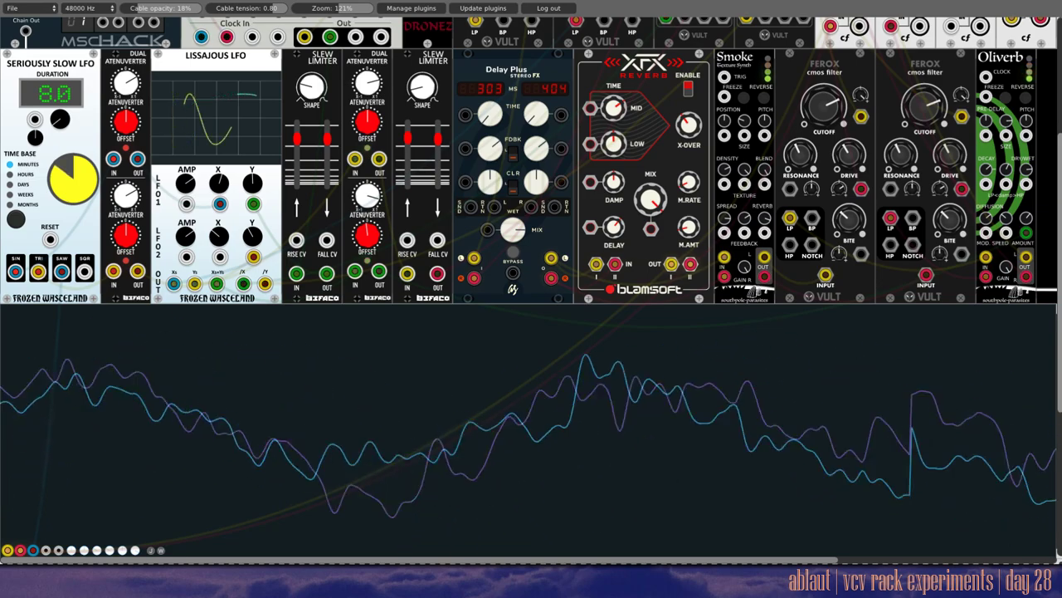
# Scroll back so the scope's waveform display fills the lower half of the screen.
pyautogui.scroll(4, 531, 290)
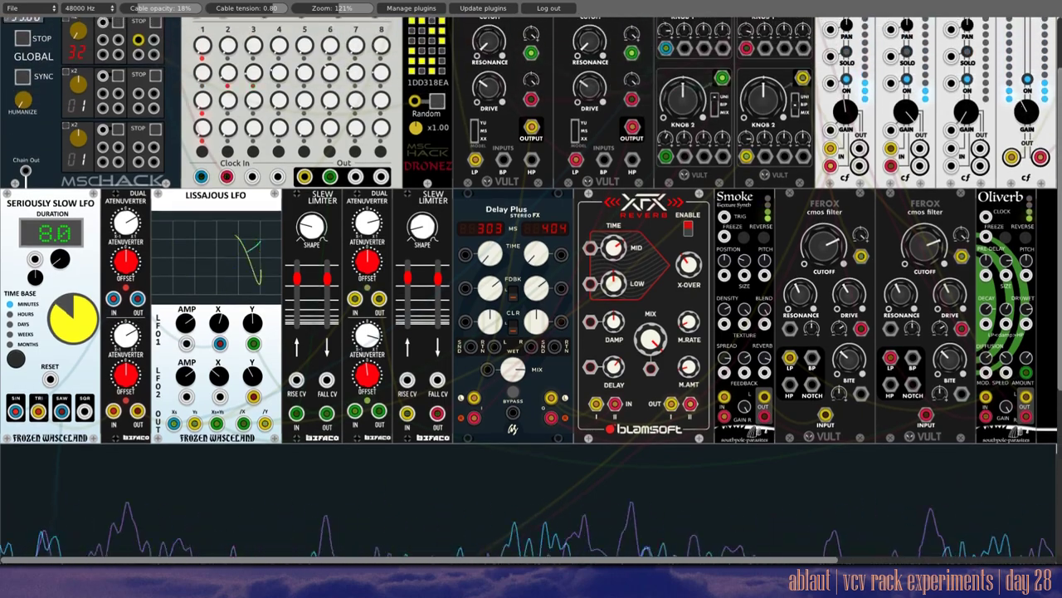
pyautogui.scroll(-1, 531, 291)
pyautogui.scroll(-4, 531, 291)
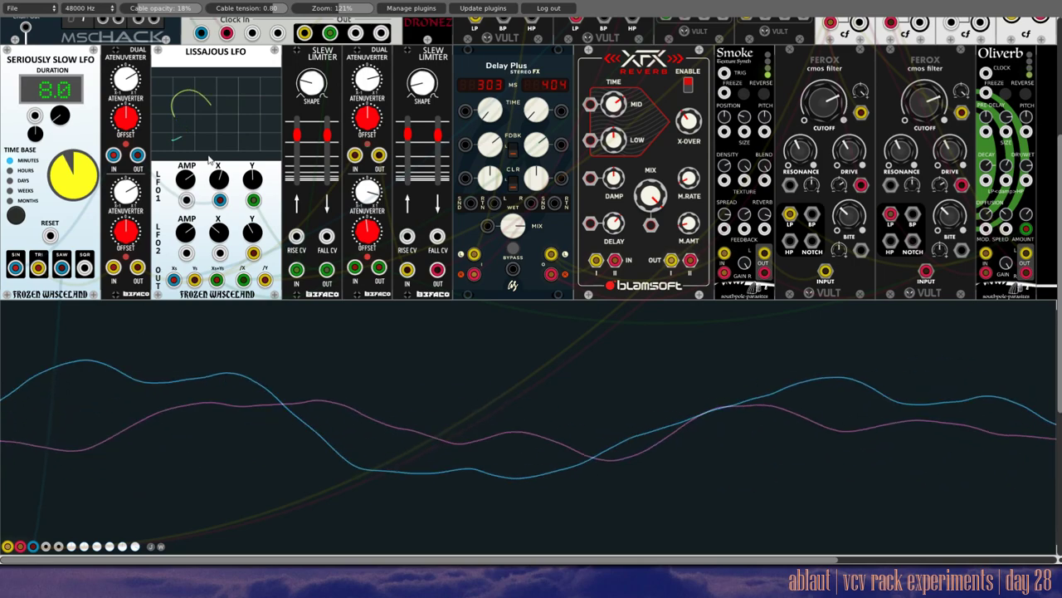
# Set the Cable opacity slider to 0% to hide all patch cables.
pyautogui.moveTo(160, 7); pyautogui.dragTo(150, 8)
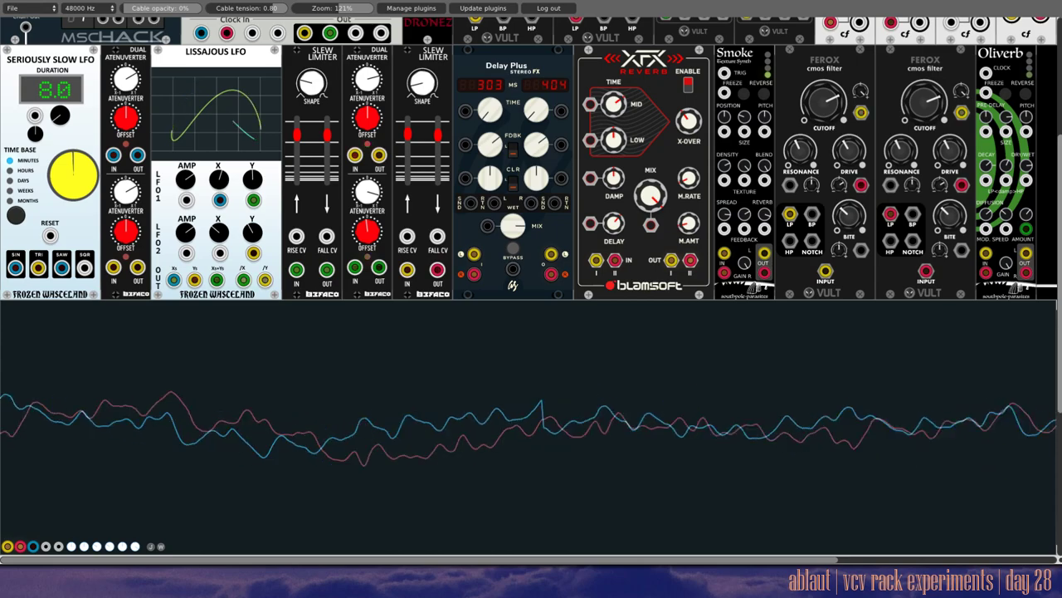
pyautogui.scroll(1, 531, 291)
# Scroll back to the top so the Quad Sequencer row is fully visible.
pyautogui.scroll(1, 531, 332)
pyautogui.scroll(1, 531, 332)
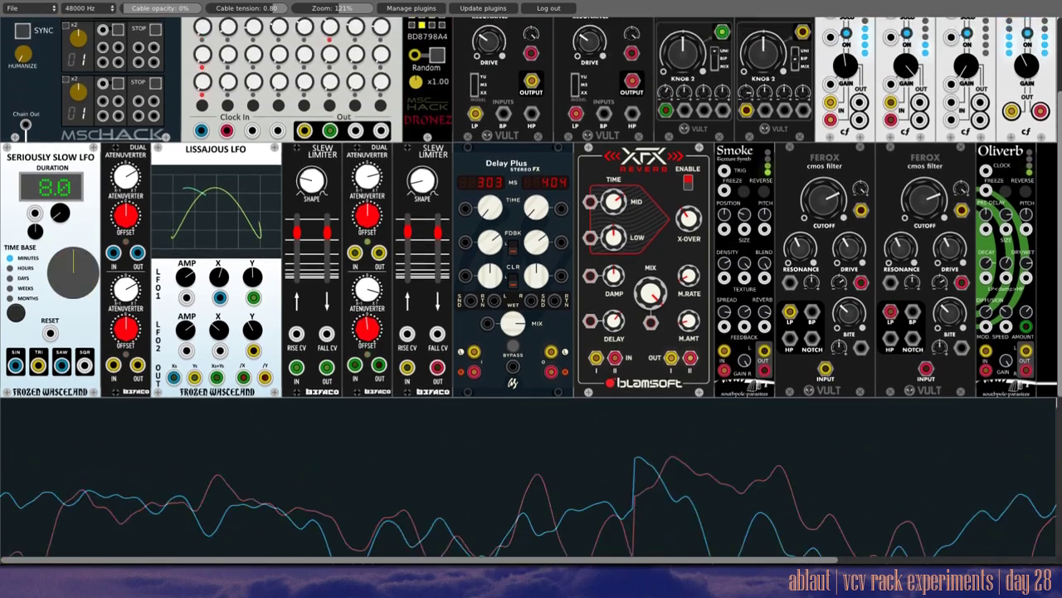
pyautogui.scroll(2, 531, 332)
pyautogui.scroll(2, 531, 332)
pyautogui.scroll(1, 429, 63)
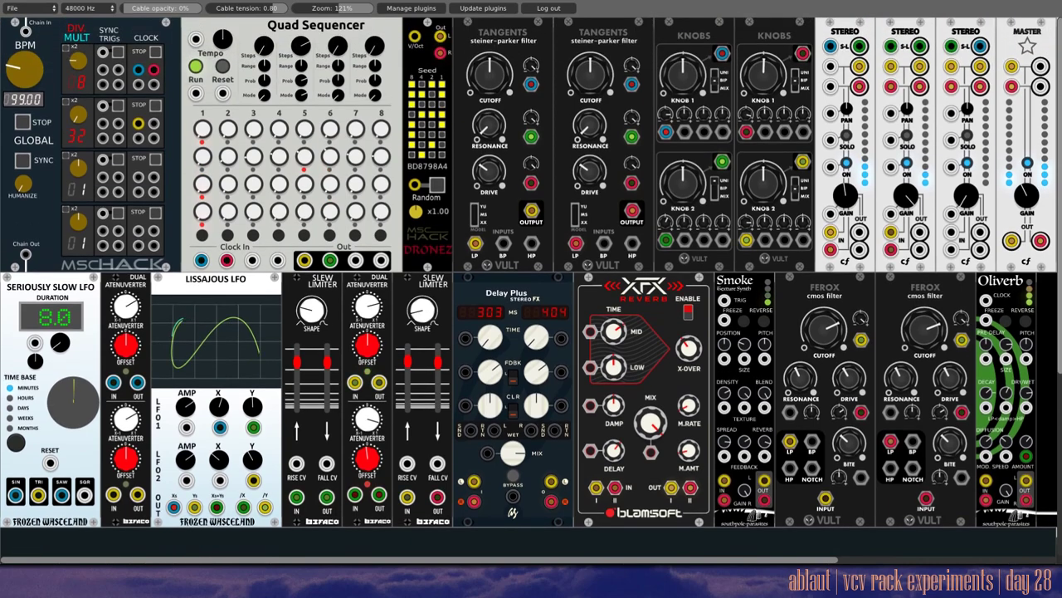